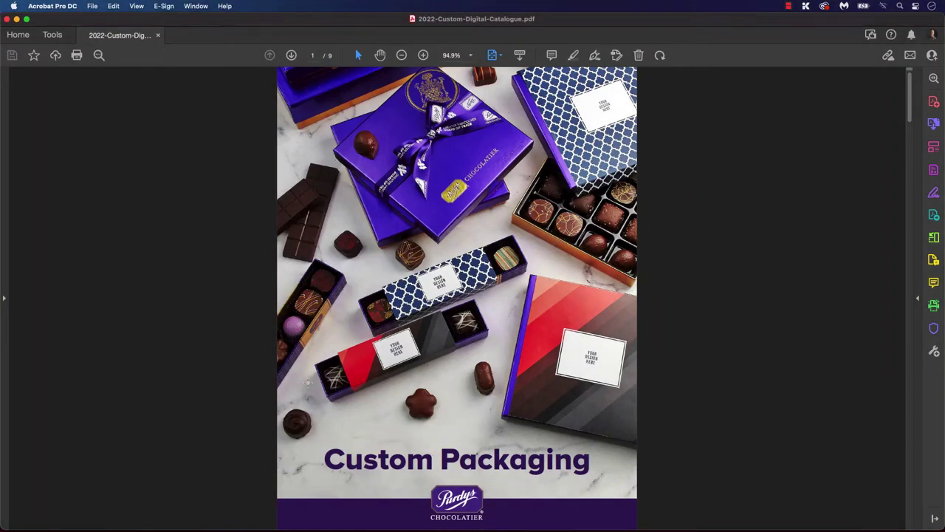
Scroll the Purdys catalogue PDF and select a region of the About Purdys page
scroll(454, 148, "down", 3)
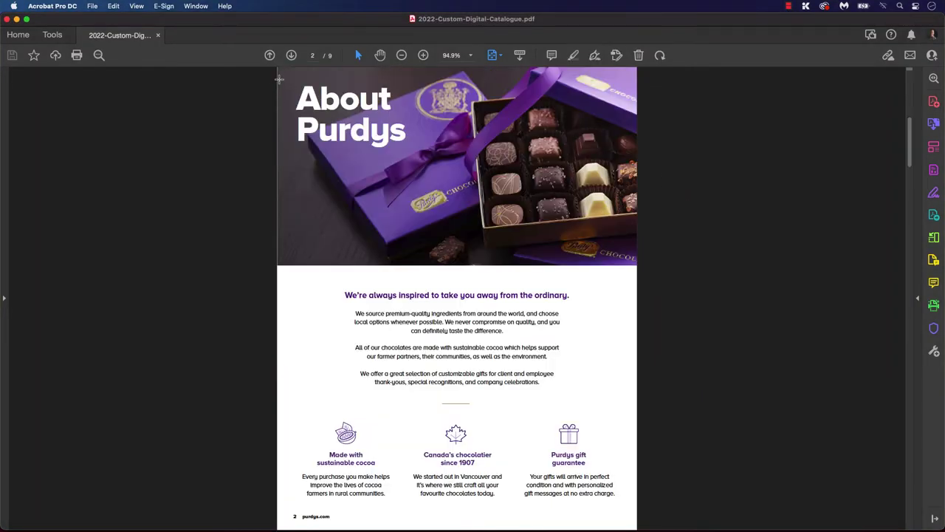
left_click_drag(266, 86, 292, 133)
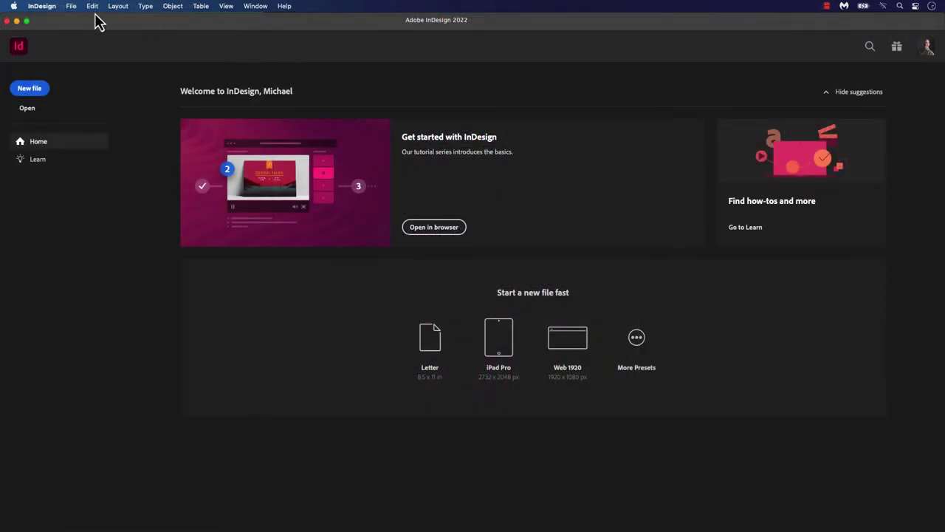
Create a new one-page Letter document (51p0 x 66p0) with default settings and zero bleed
left_click(72, 7)
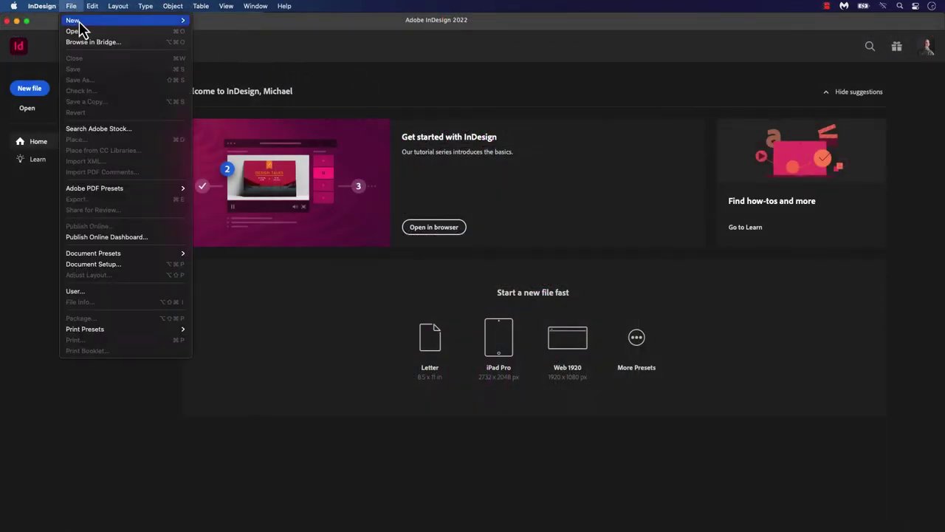
mouse_move(78, 22)
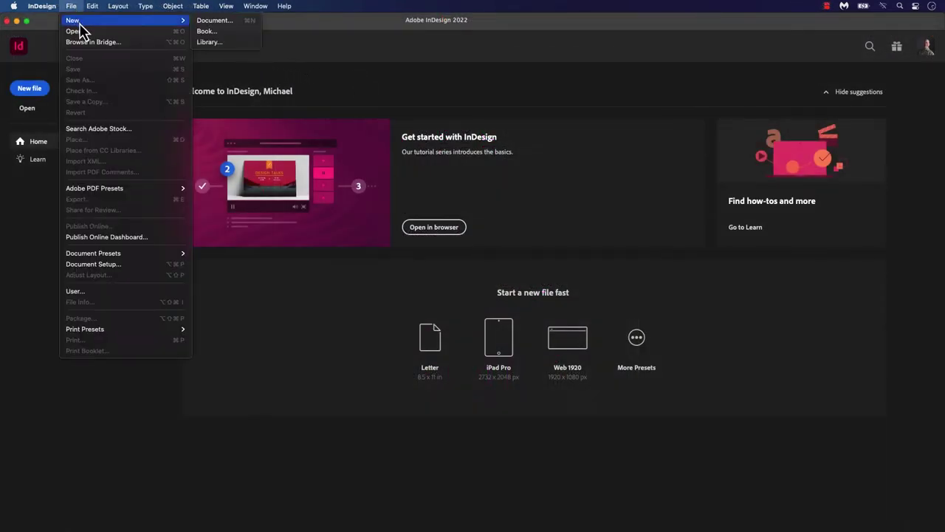
left_click(216, 21)
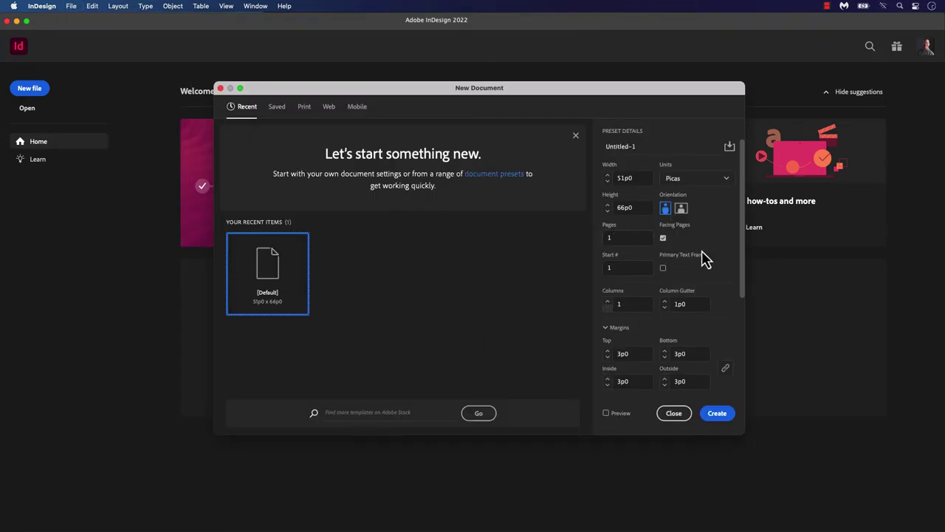
left_click_drag(742, 263, 726, 386)
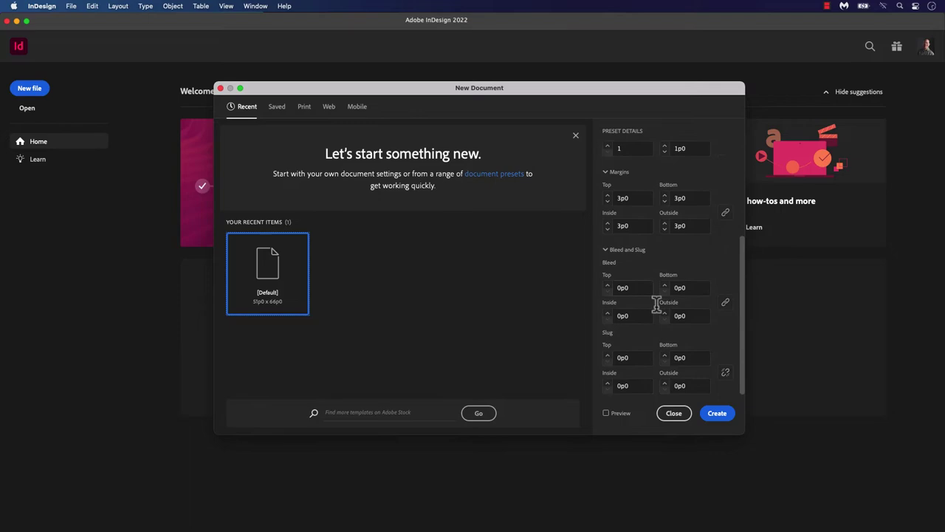
left_click(643, 288)
key("Return")
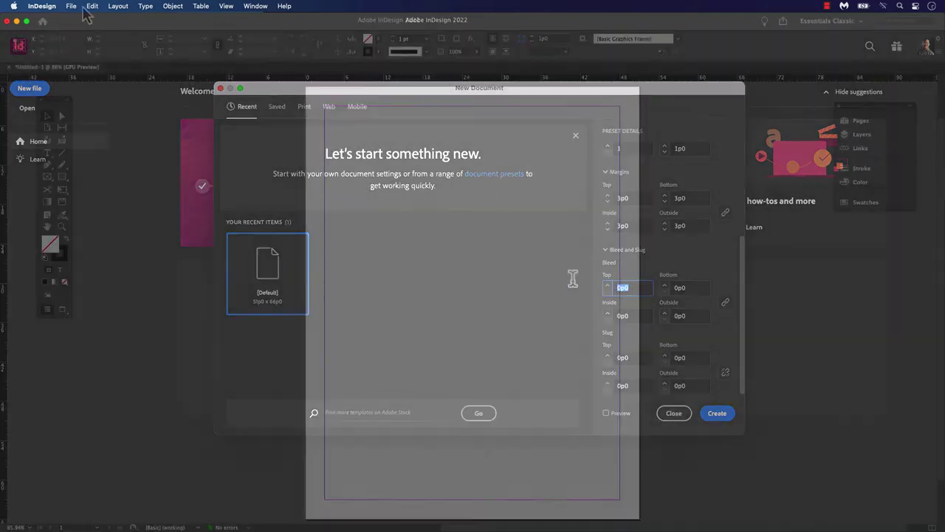
left_click(71, 6)
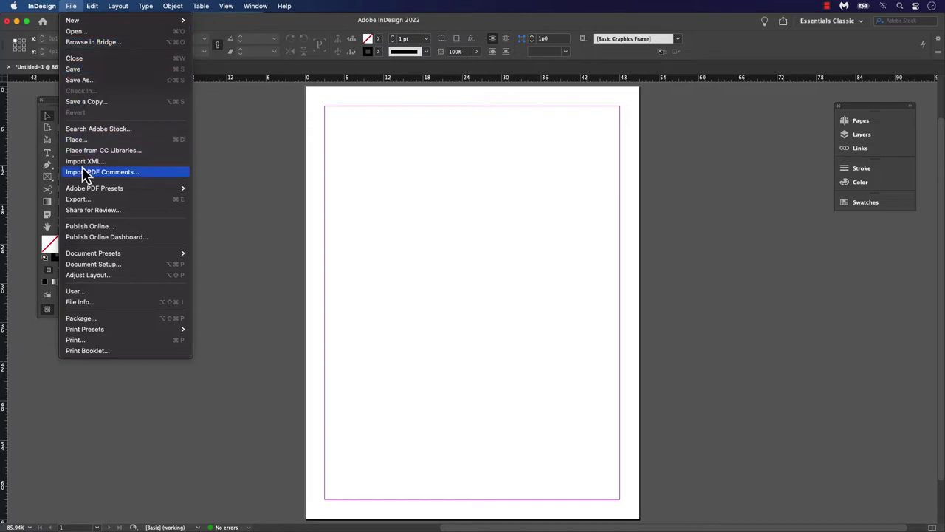
Set a linked .125-inch (0p9) bleed on all four sides in Document Setup, previewing the guides
left_click(102, 265)
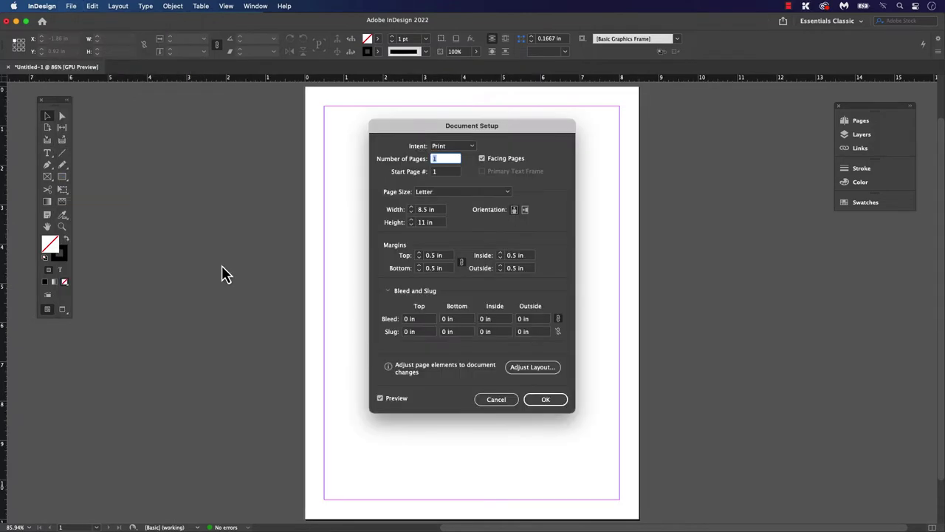
left_click(418, 332)
left_click(459, 333)
left_click(493, 333)
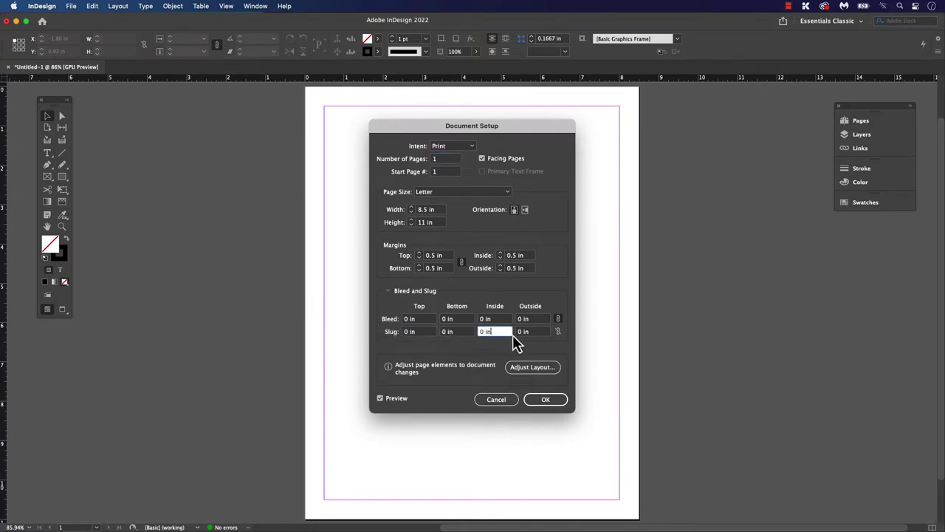
left_click(538, 333)
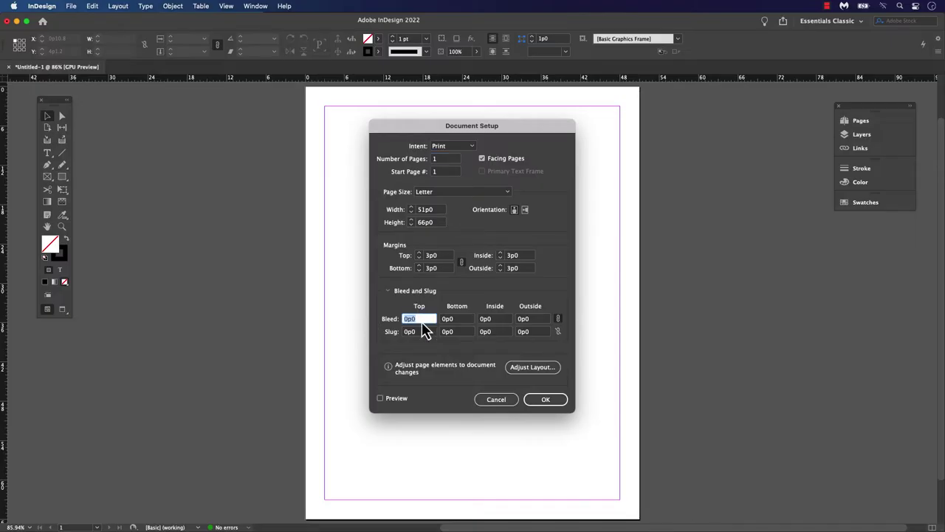
key("BackSpace")
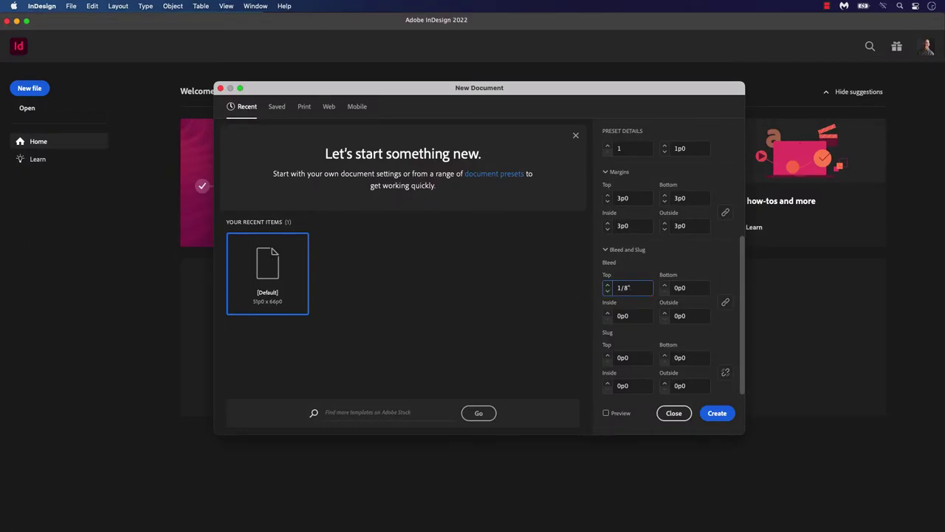
left_click(628, 315)
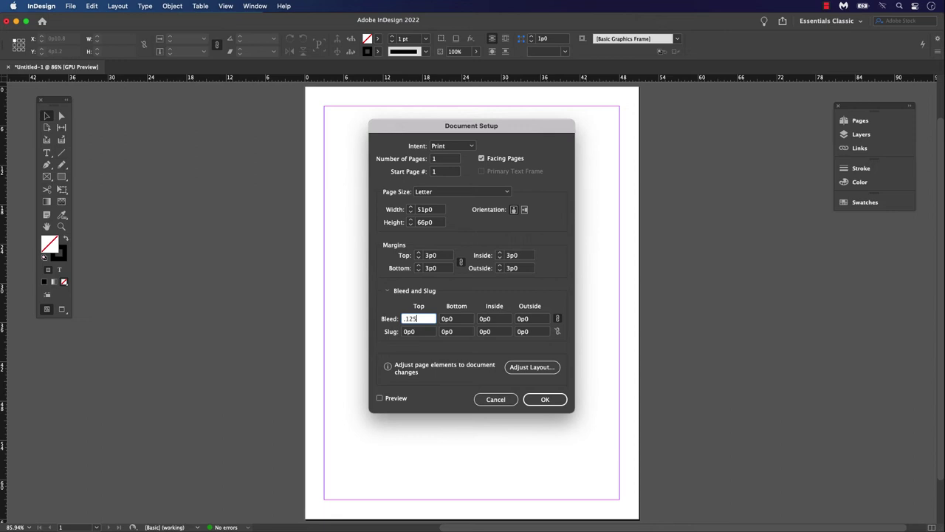
key("Tab")
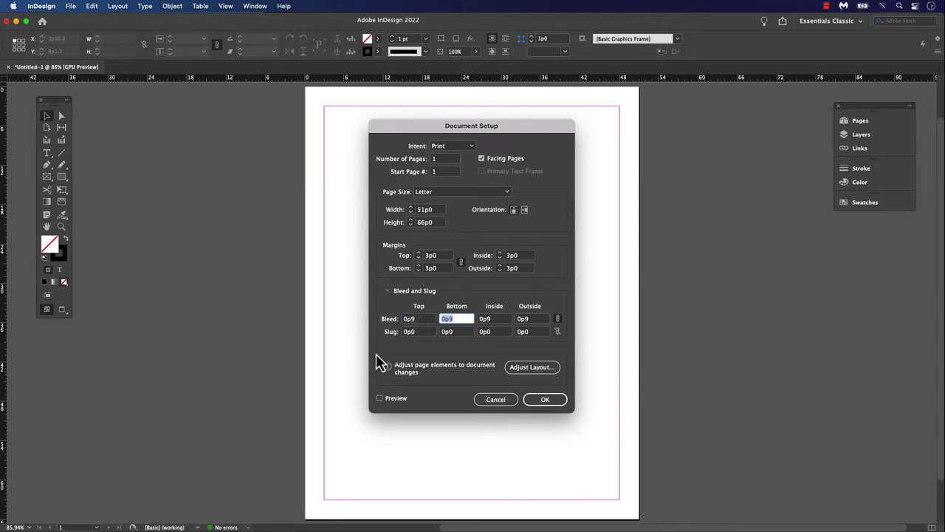
left_click(385, 399)
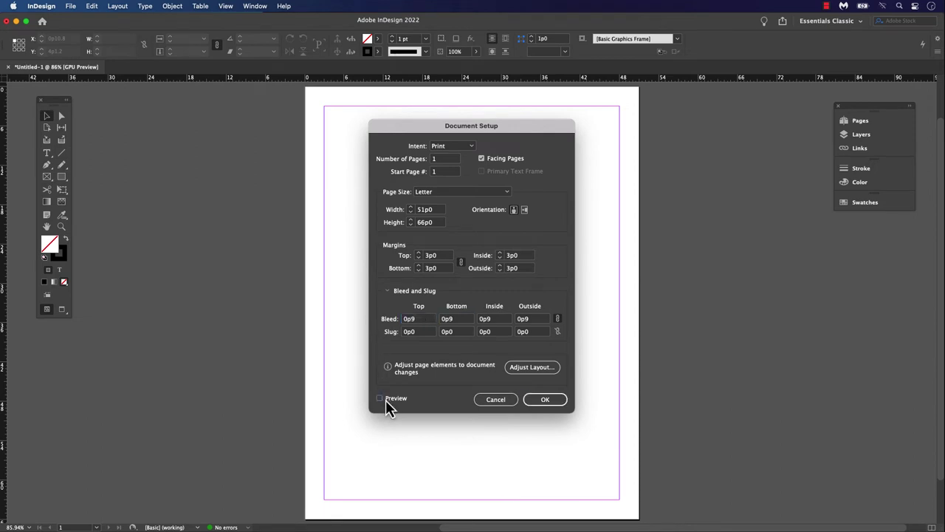
left_click(545, 399)
left_click(286, 105, "super")
Zoom into the page's top-left corner to inspect the red bleed guide, then fit the page
left_click_drag(321, 147, 402, 329)
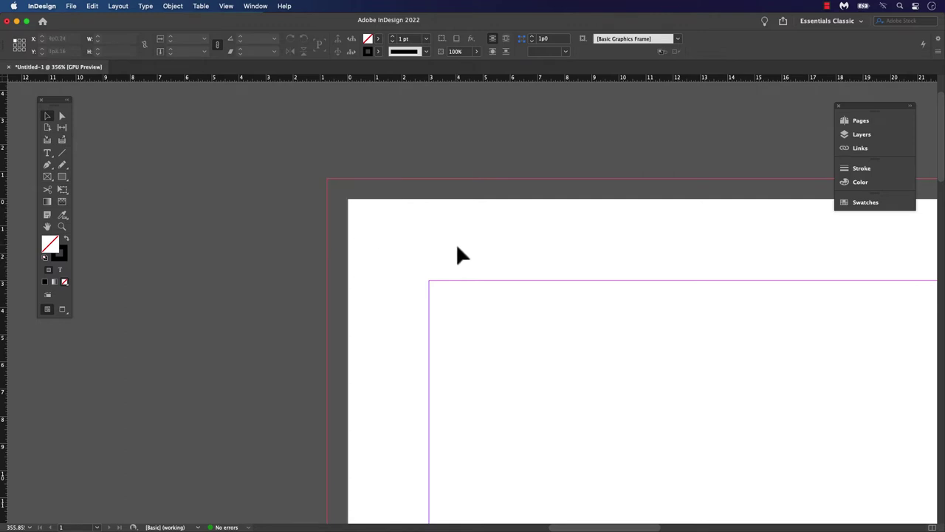
key("super+0")
key("super+alt+p")
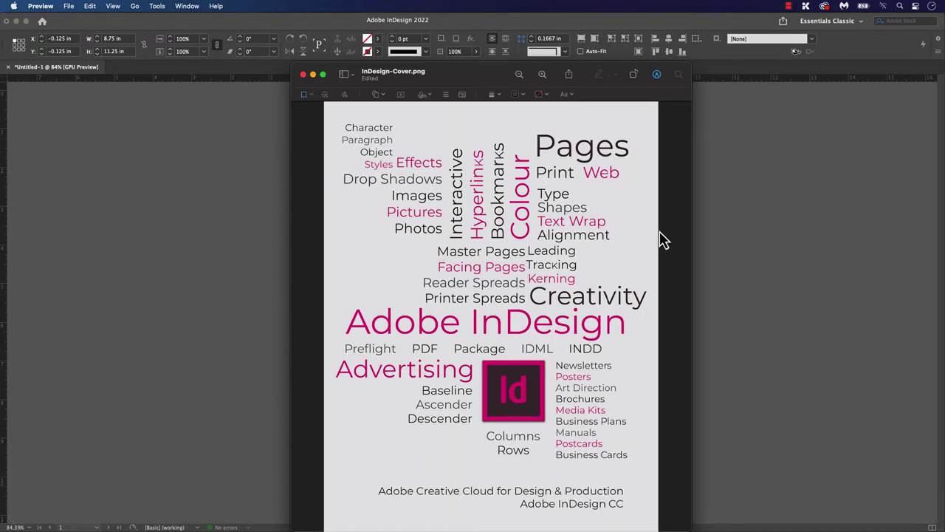
Confirm in Adjust Size that the cover is 8.75 × 11.25 inches at 300 pixels/inch, without resizing
left_click(157, 7)
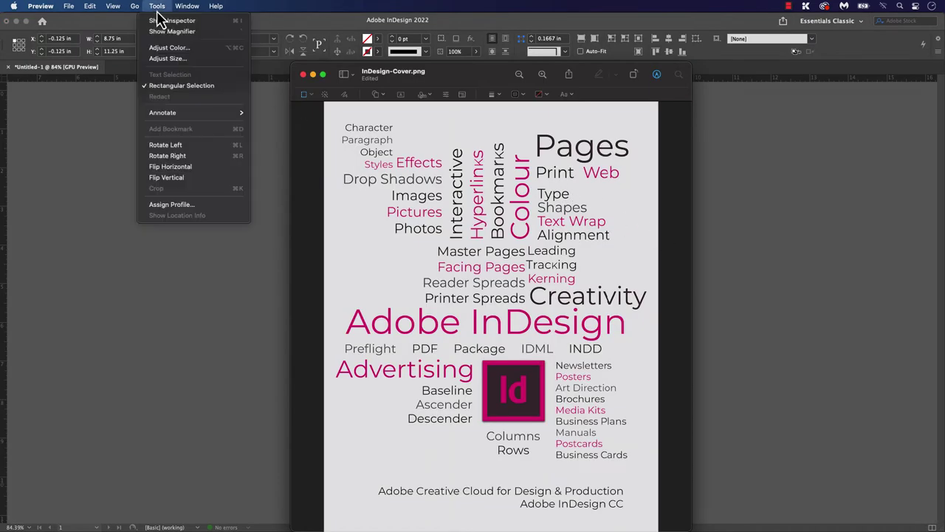
left_click(177, 59)
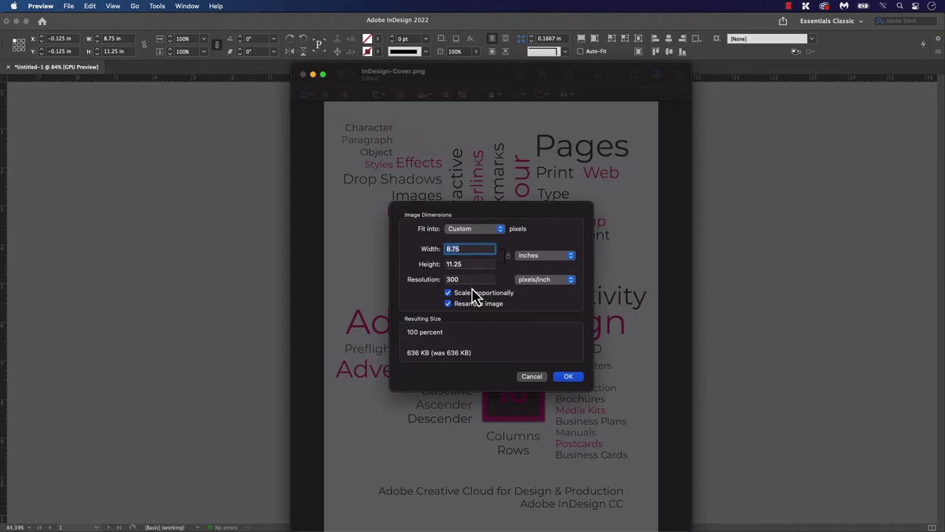
left_click(532, 377)
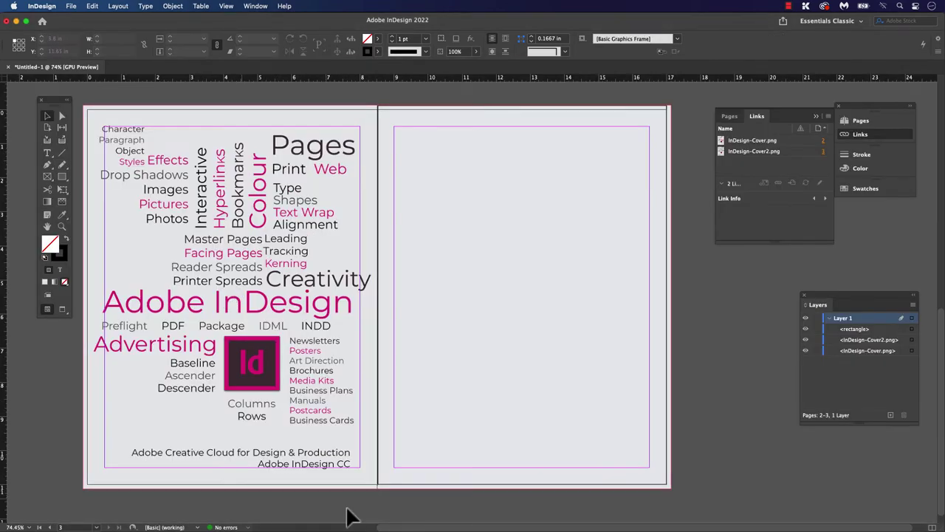
Place InDesign-Cover.png in a frame spanning the whole page out to the bleed edges
left_click(809, 336)
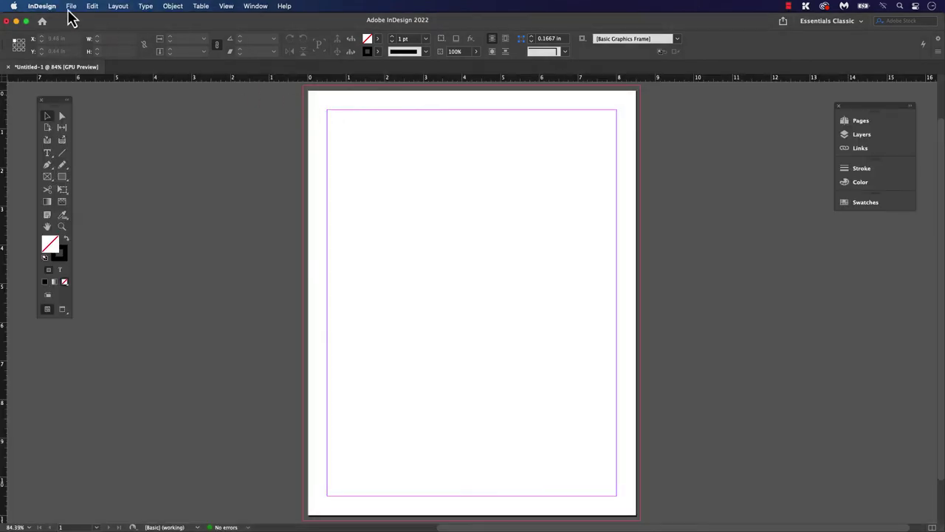
left_click(70, 7)
left_click(97, 140)
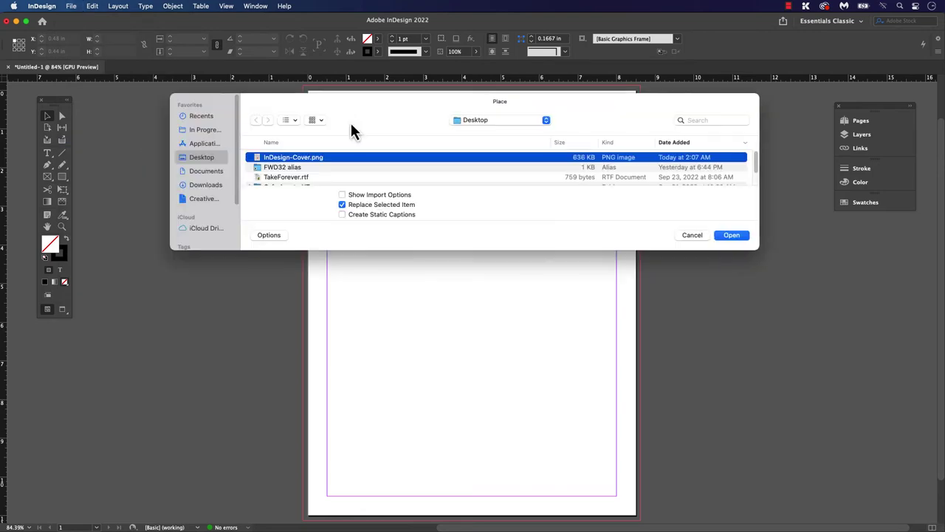
left_click(736, 236)
left_click(305, 89)
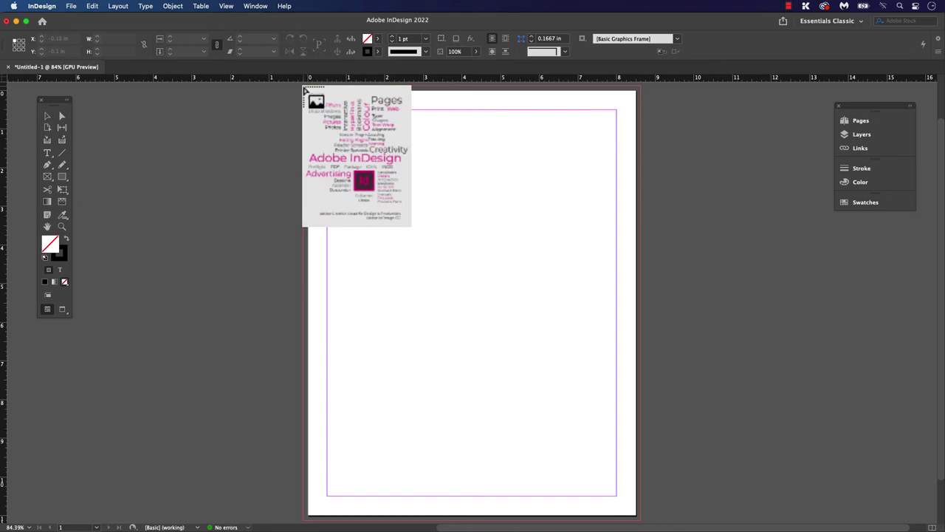
key("super+z")
left_click_drag(304, 86, 640, 519)
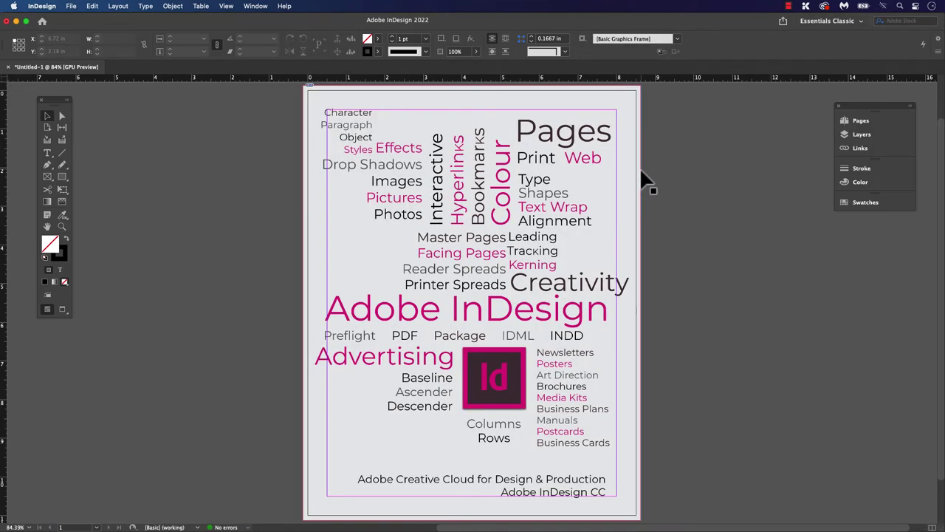
Export the document as With-no-marks PDF with All Printer's Marks turned off
left_click(71, 7)
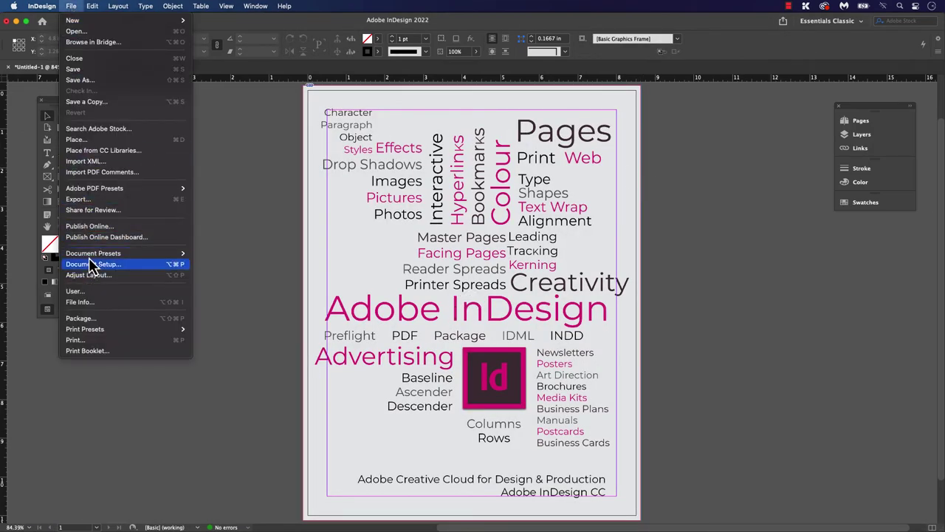
left_click(93, 201)
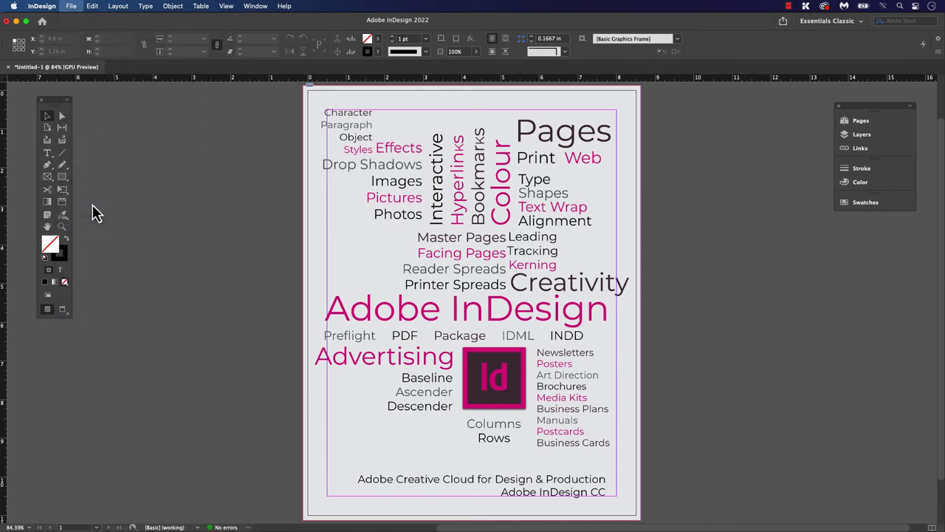
type("With-no-marks")
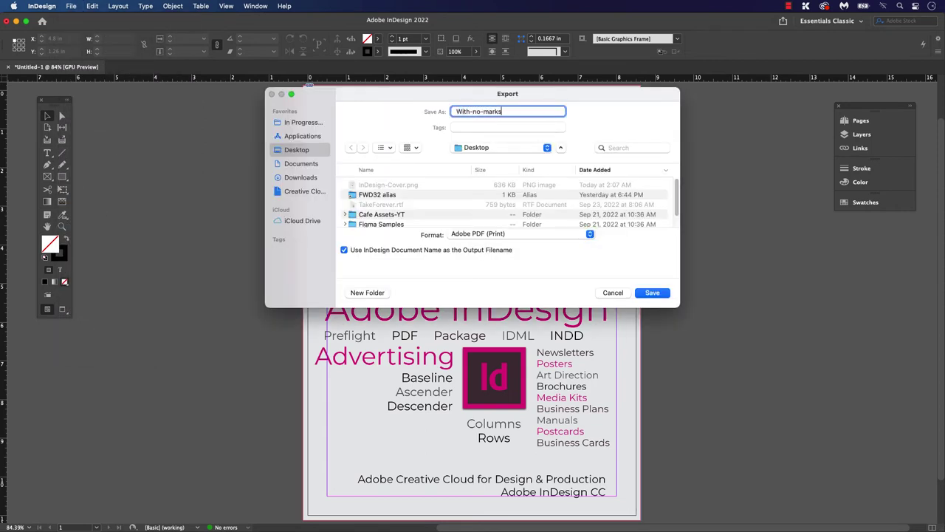
left_click(652, 296)
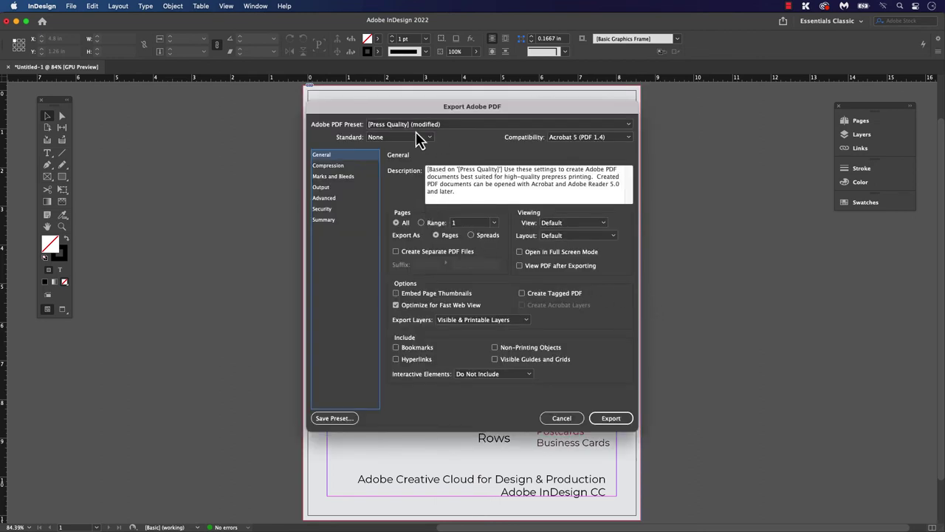
left_click(333, 178)
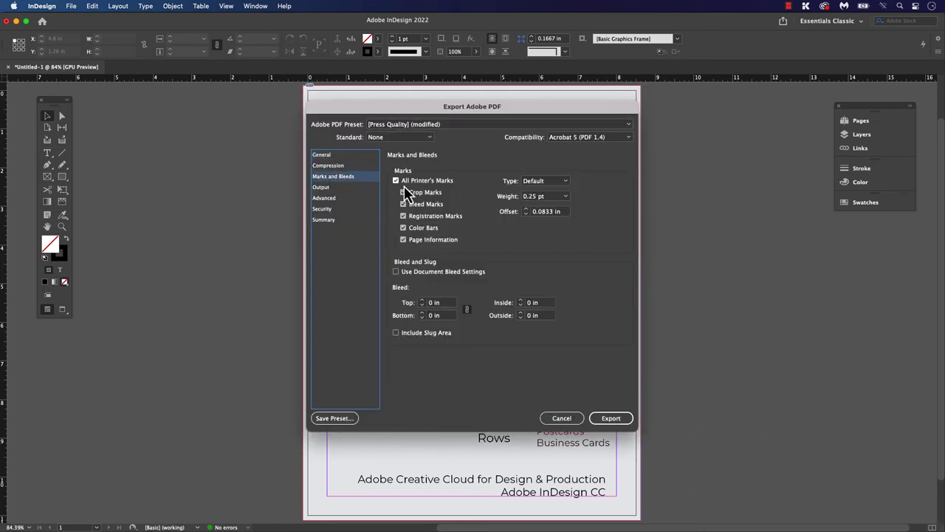
left_click(398, 182)
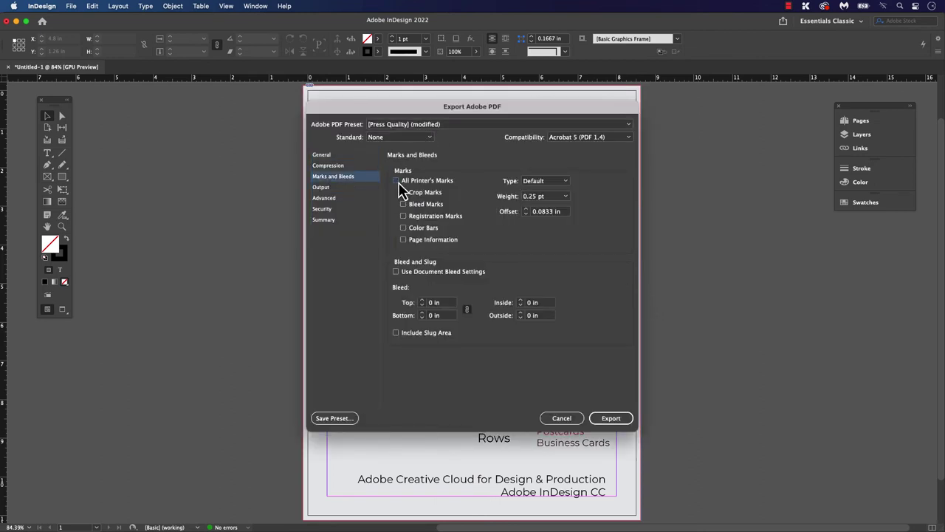
left_click(608, 417)
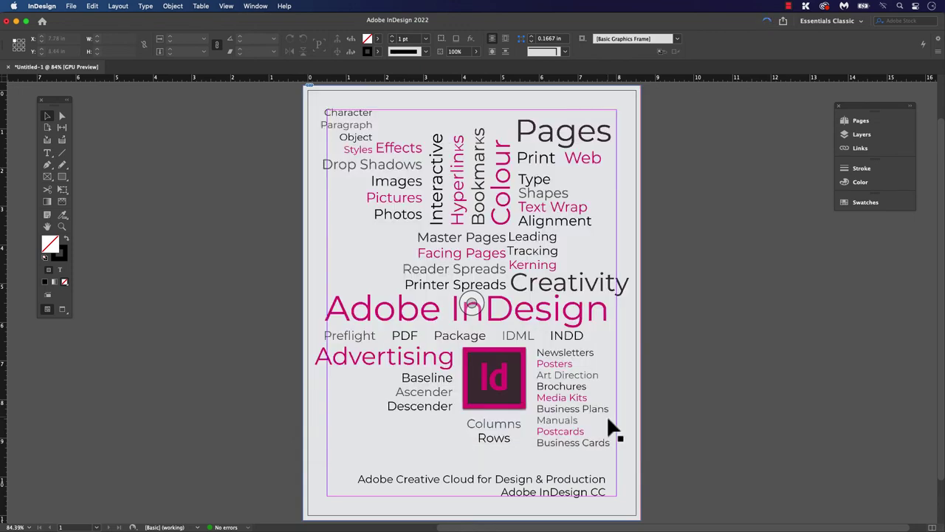
Export a second PDF, With-marks, with all printer's marks and Use Document Bleed Settings on
left_click(71, 6)
left_click(225, 219)
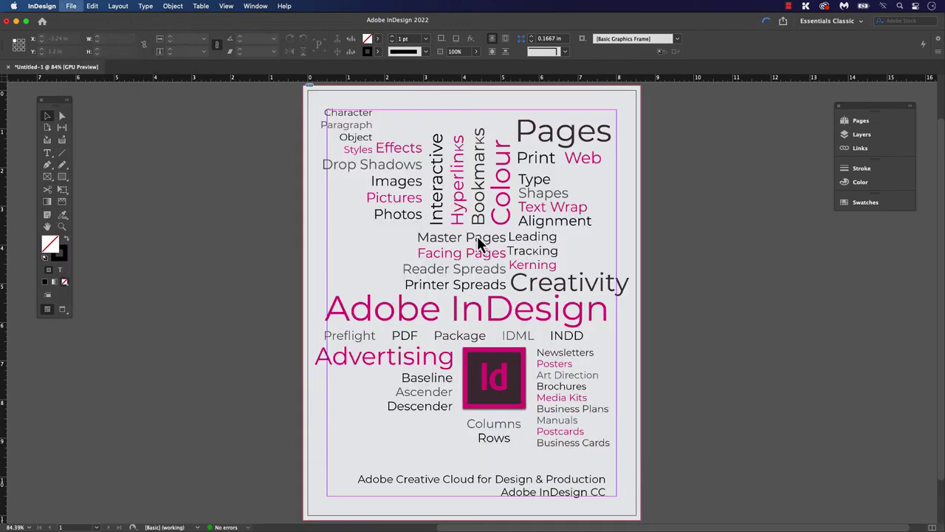
type("With-marks")
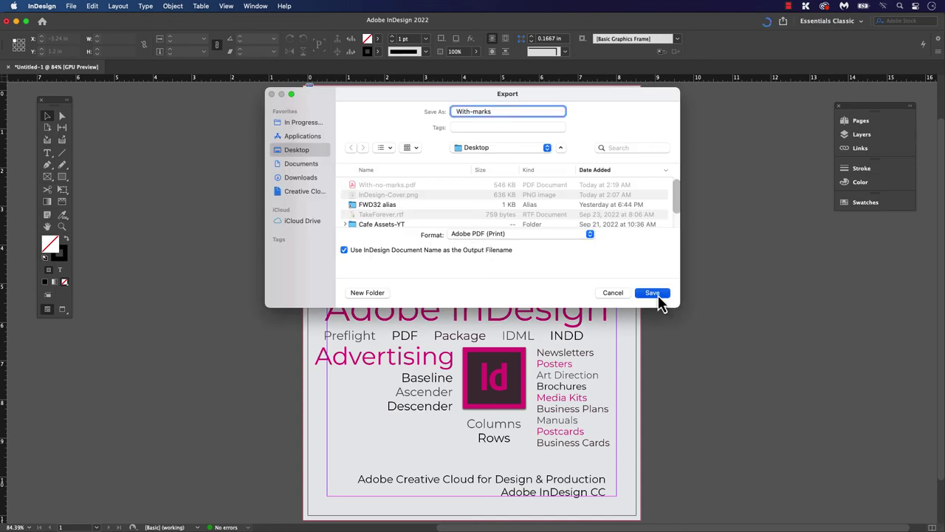
left_click(653, 294)
left_click(333, 175)
left_click(397, 180)
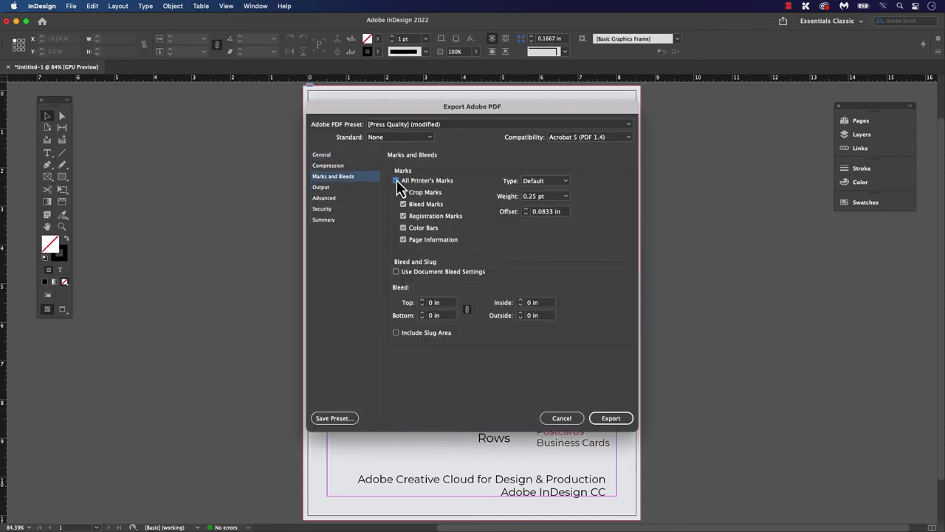
left_click(397, 273)
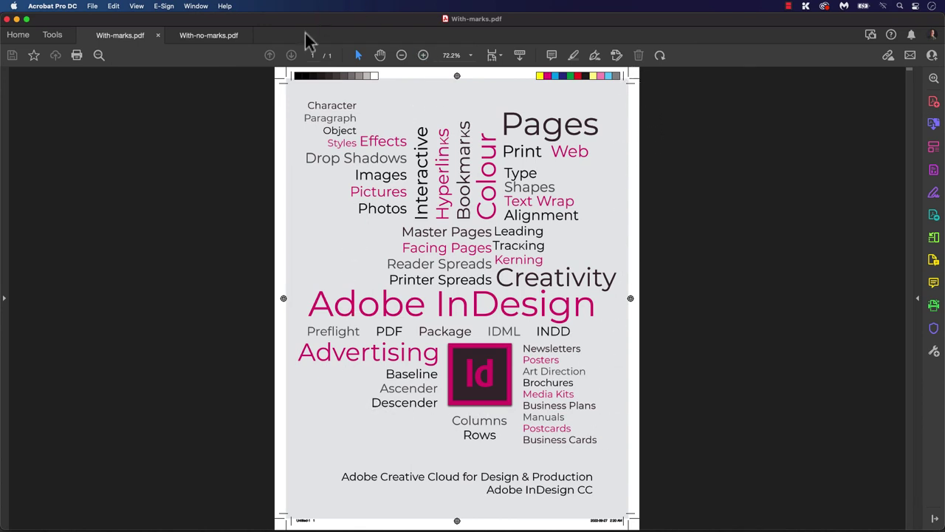
left_click(210, 39)
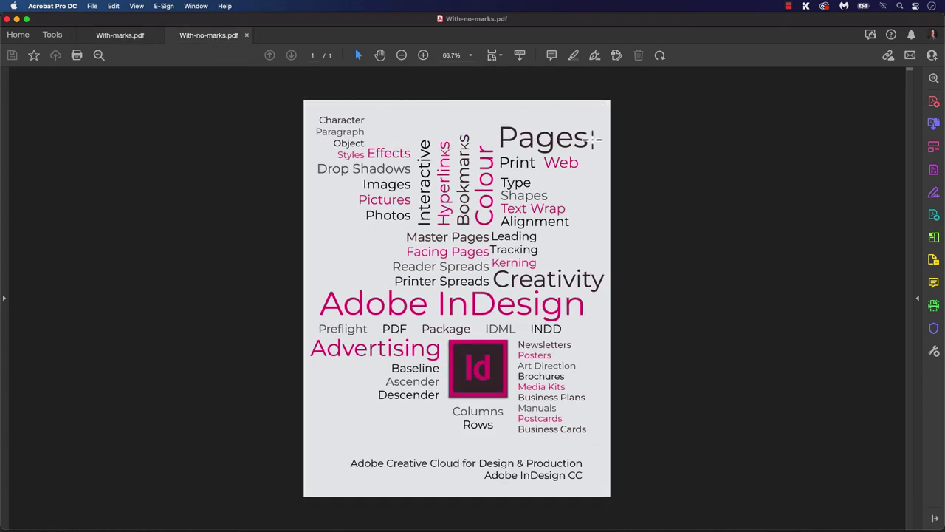
left_click(145, 46)
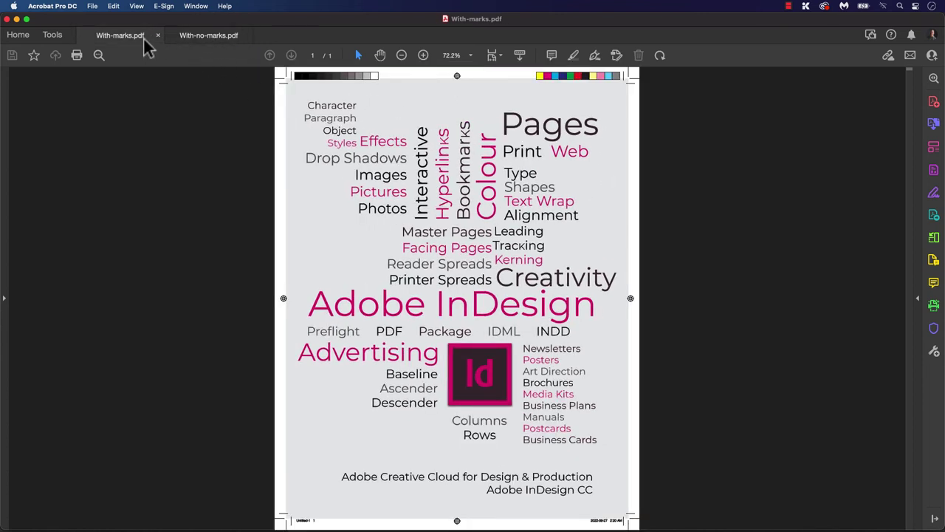
left_click(212, 42)
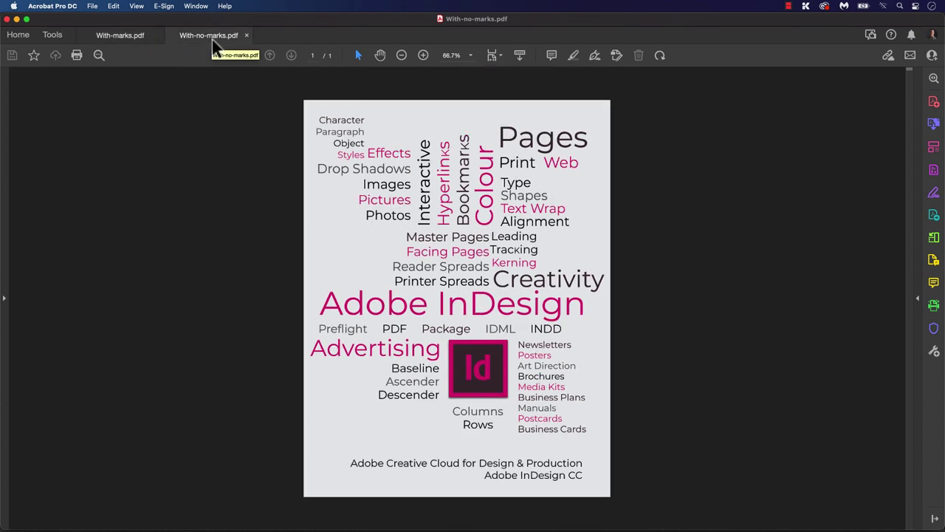
left_click(138, 39)
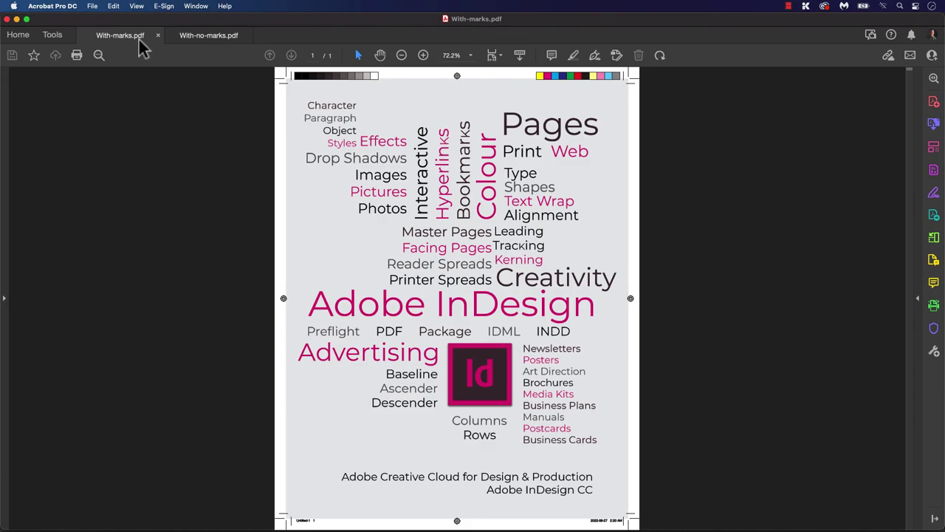